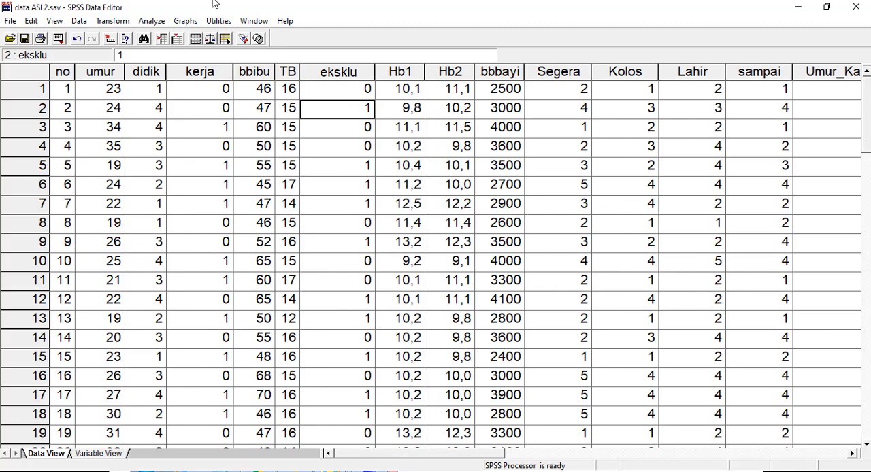
# - Examine the umur and Hb1 columns, comparing the values of case 5 across its row
pyautogui.click(111, 71)
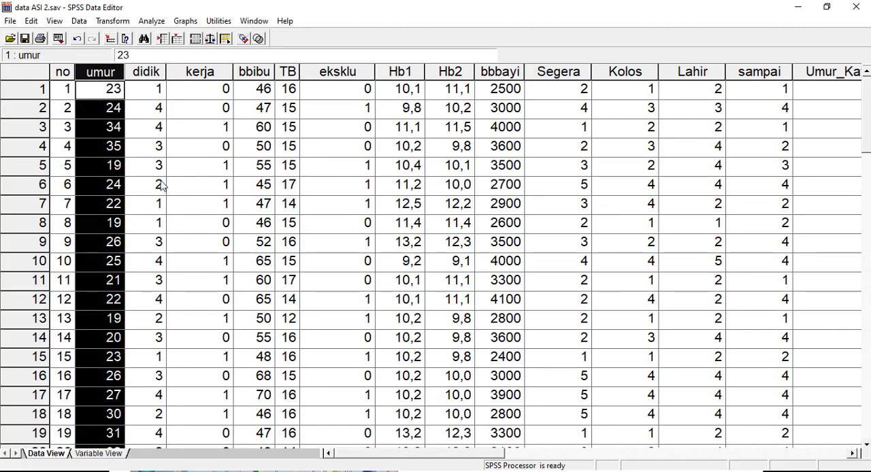
pyautogui.click(178, 172)
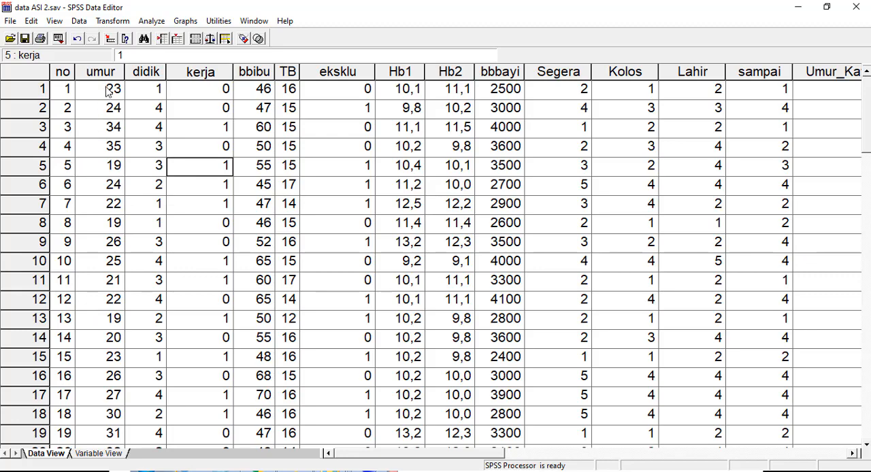
pyautogui.click(99, 172)
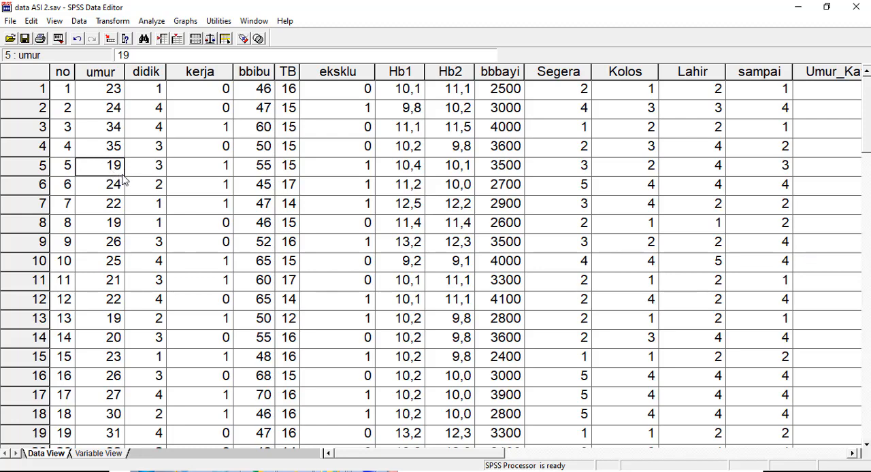
pyautogui.press('Right')
pyautogui.press('Right')
pyautogui.press('Right')
pyautogui.press('Right')
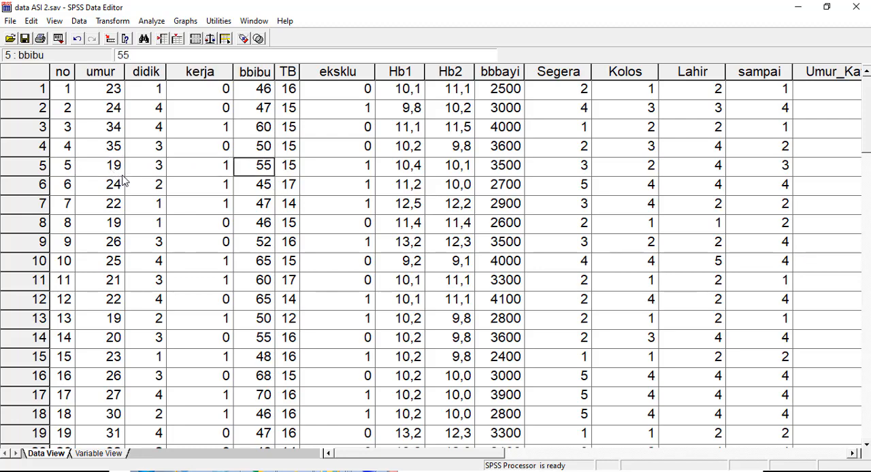
pyautogui.press('Right')
pyautogui.press('Right')
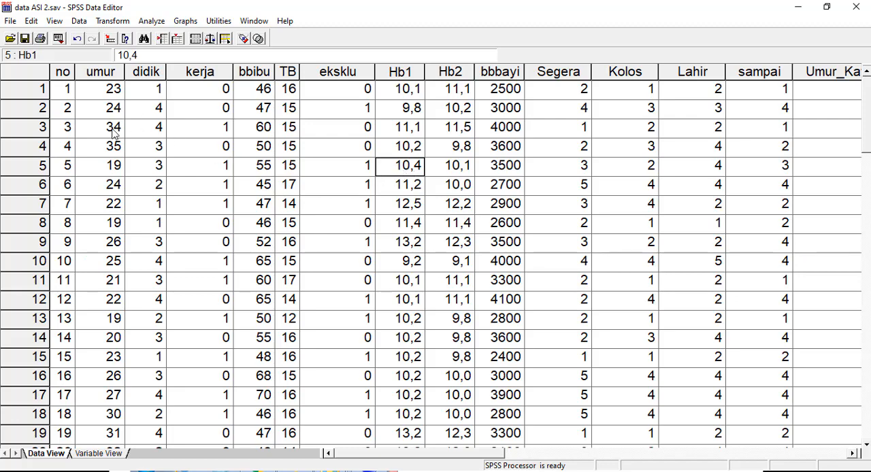
pyautogui.click(111, 168)
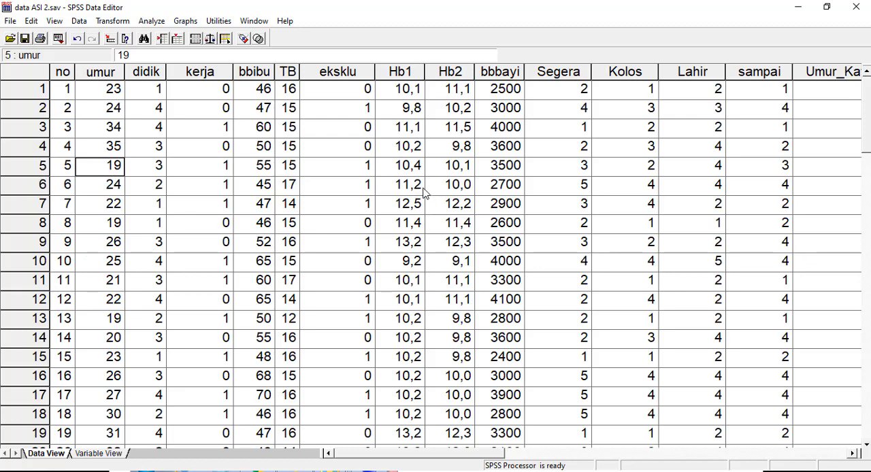
pyautogui.click(410, 172)
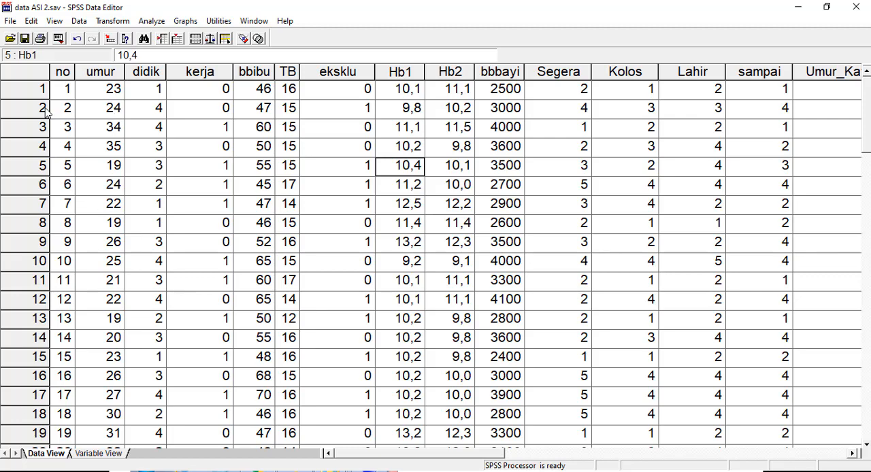
# - Open the Compute Variable dialog and clear the previous Rata2_HB definition
pyautogui.click(113, 23)
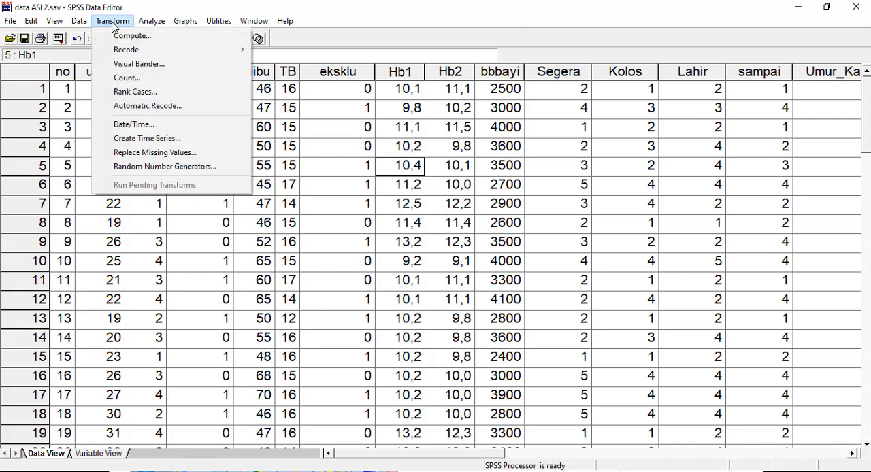
pyautogui.moveTo(141, 52)
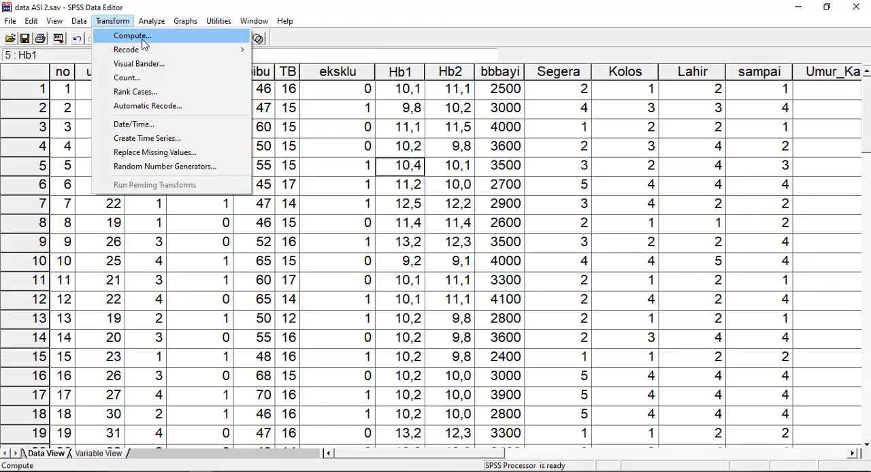
pyautogui.click(148, 37)
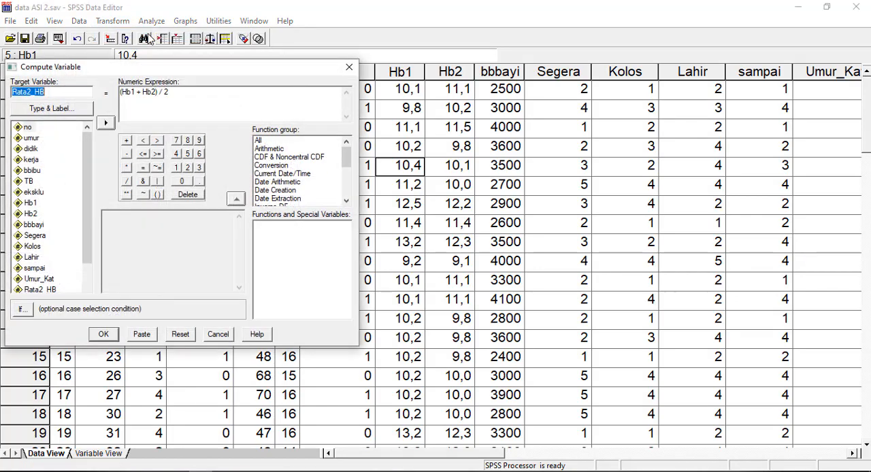
pyautogui.moveTo(141, 71); pyautogui.dragTo(199, 63)
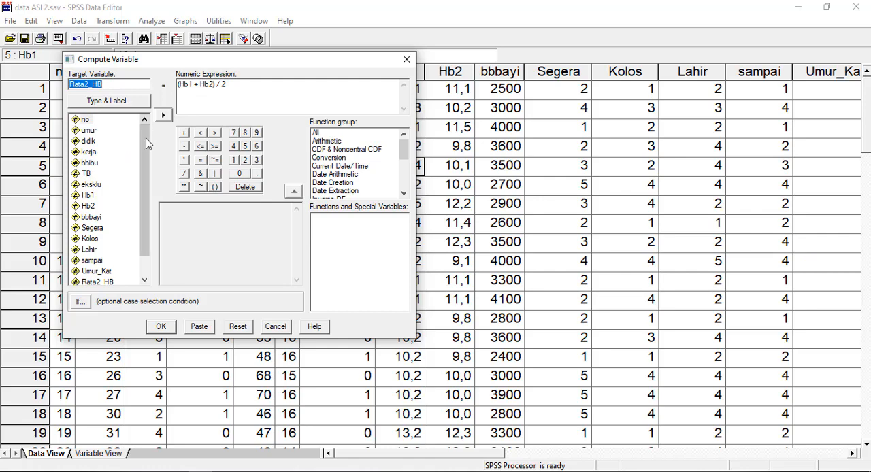
pyautogui.click(246, 332)
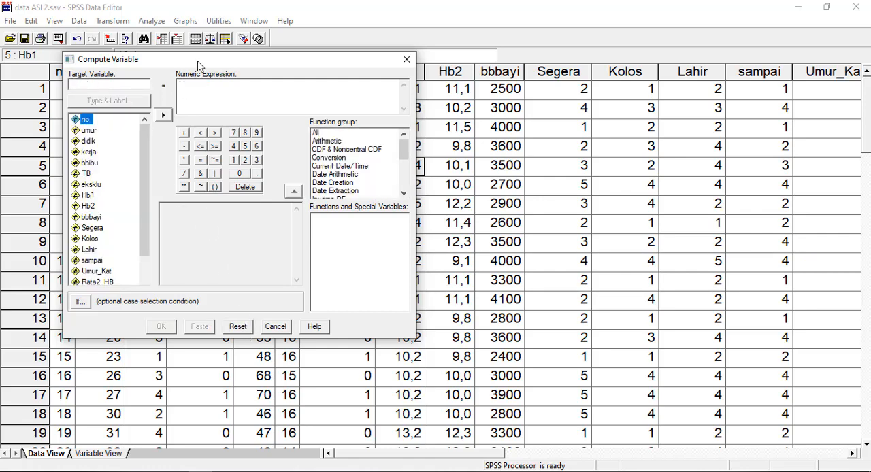
pyautogui.moveTo(198, 65); pyautogui.dragTo(241, 88)
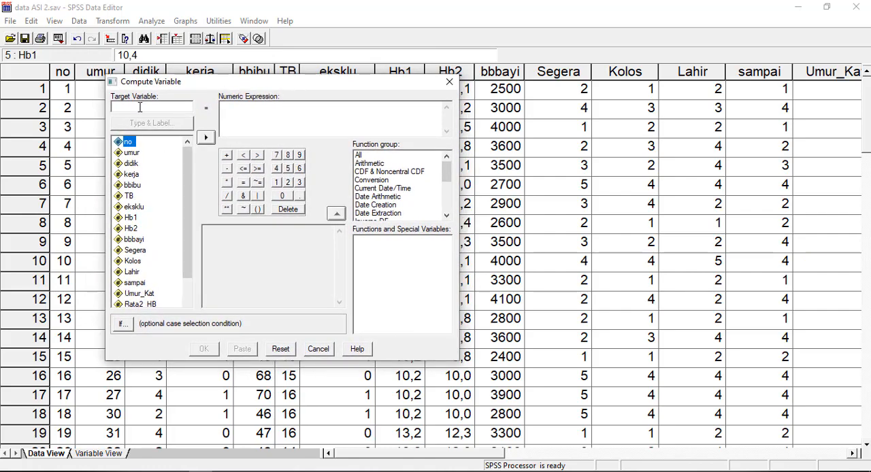
# - Compute a new variable named Risti with the numeric expression 0 for all cases
pyautogui.click(139, 107)
pyautogui.write('Risti')
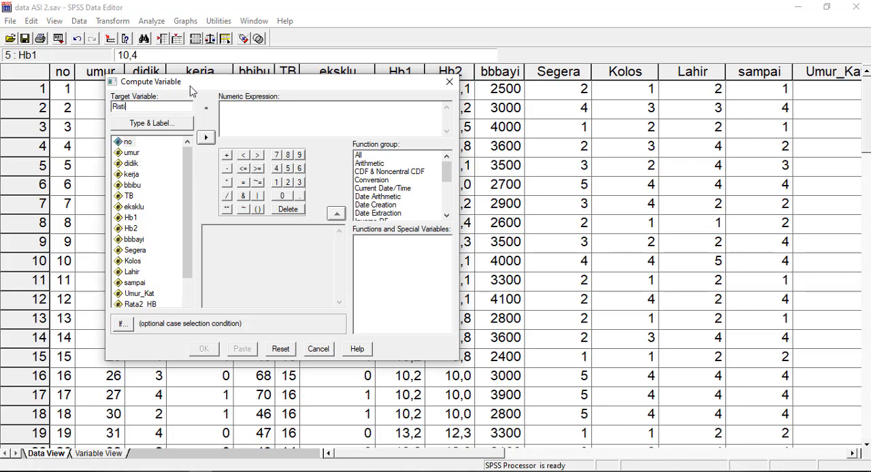
pyautogui.moveTo(191, 89); pyautogui.dragTo(180, 89)
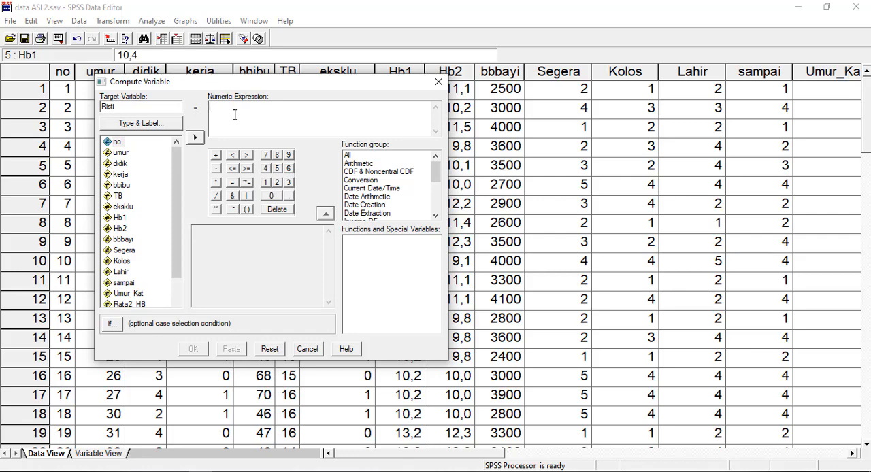
pyautogui.write('0')
pyautogui.click(196, 351)
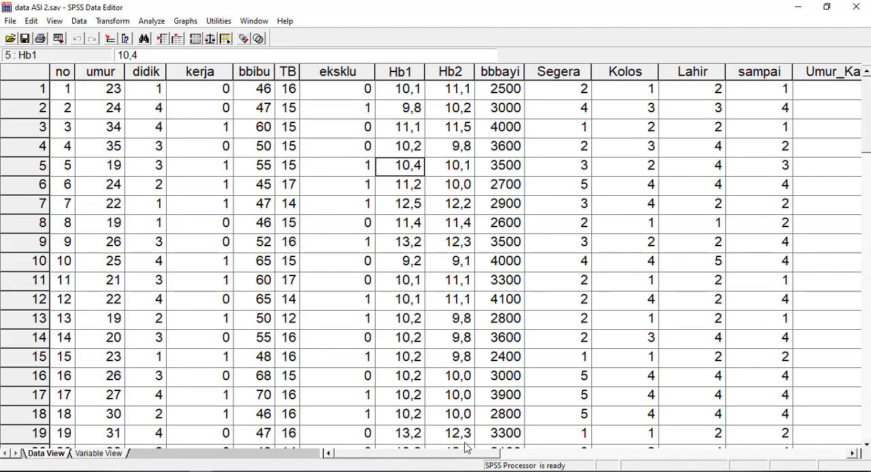
# - Inspect the new Risti column from the first case down to the last one
pyautogui.moveTo(472, 457); pyautogui.dragTo(568, 466)
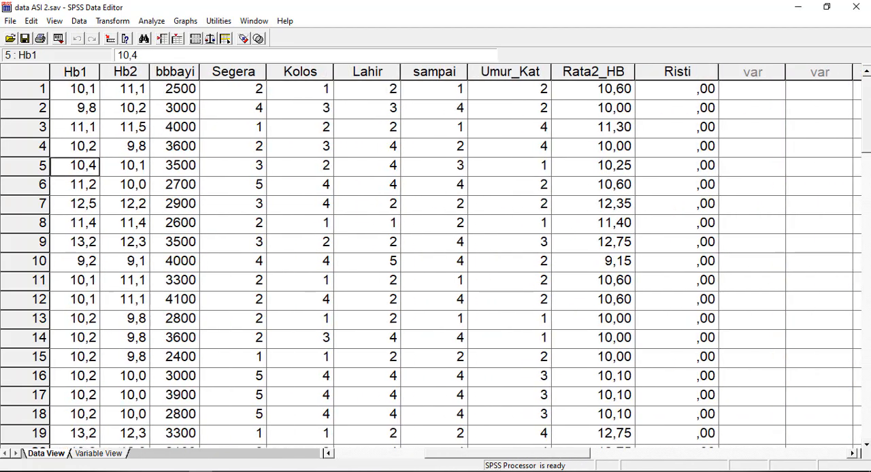
pyautogui.click(681, 70)
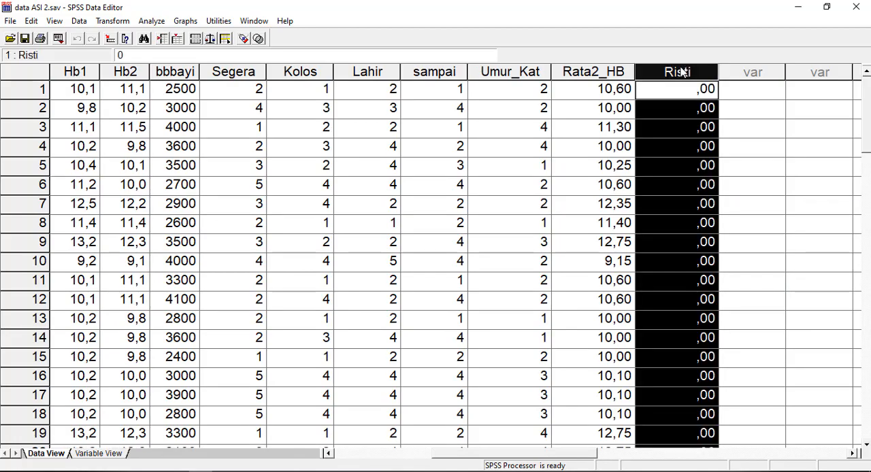
pyautogui.click(681, 110)
pyautogui.scroll(-13, 687, 136)
pyautogui.scroll(-2, 692, 162)
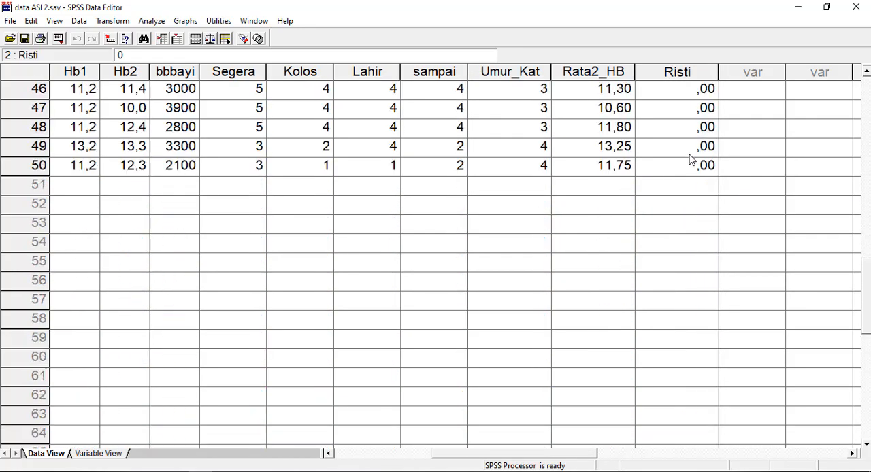
pyautogui.scroll(15, 692, 162)
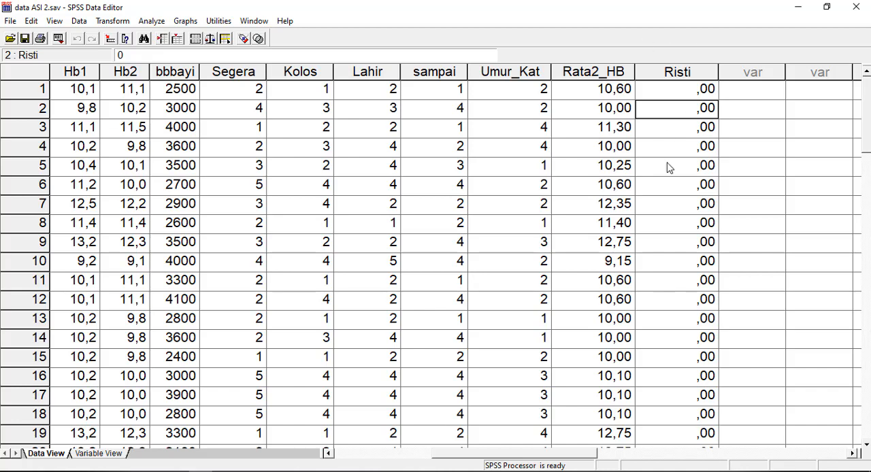
pyautogui.click(676, 93)
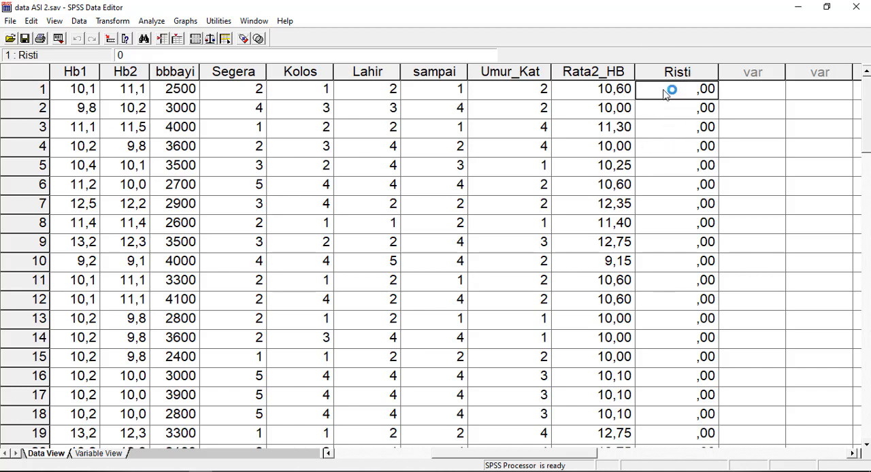
pyautogui.click(677, 114)
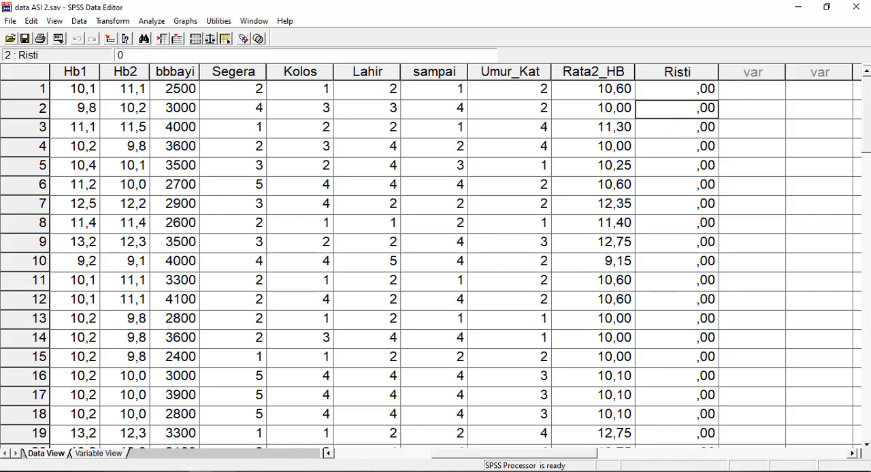
# - Check the presentation slide explaining the Risti coding and return to data ASI 2.sav in SPSS
pyautogui.click(249, 471)
pyautogui.click(298, 430)
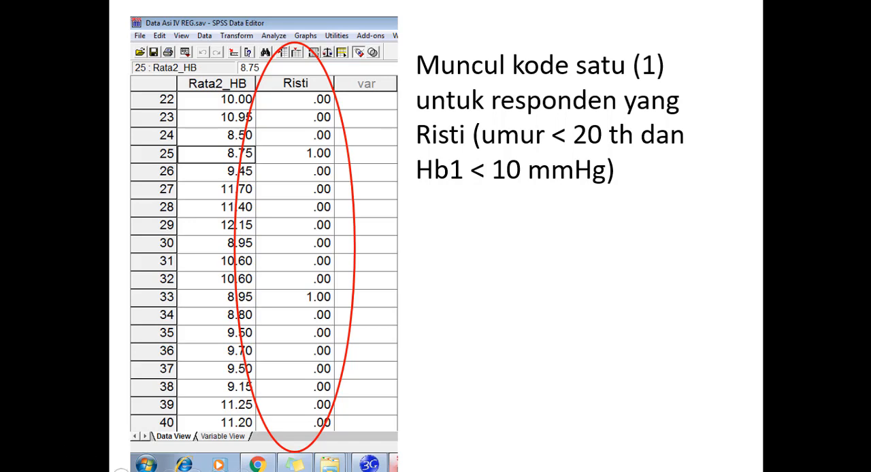
pyautogui.press('super')
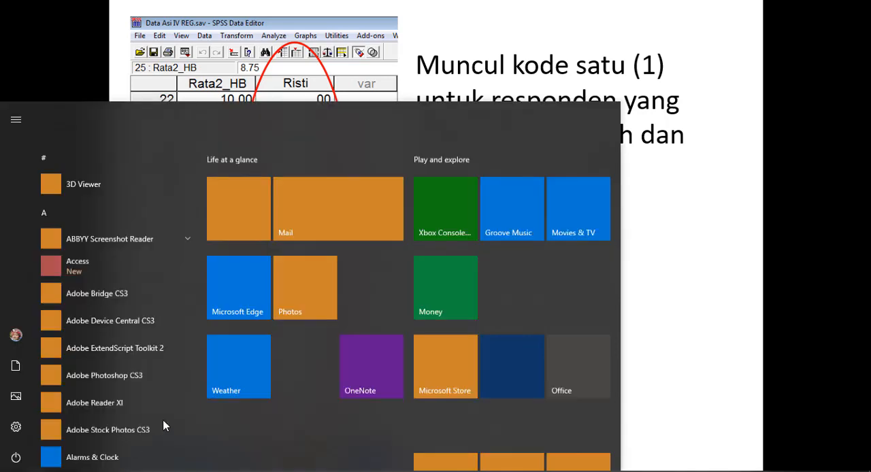
pyautogui.moveTo(200, 471)
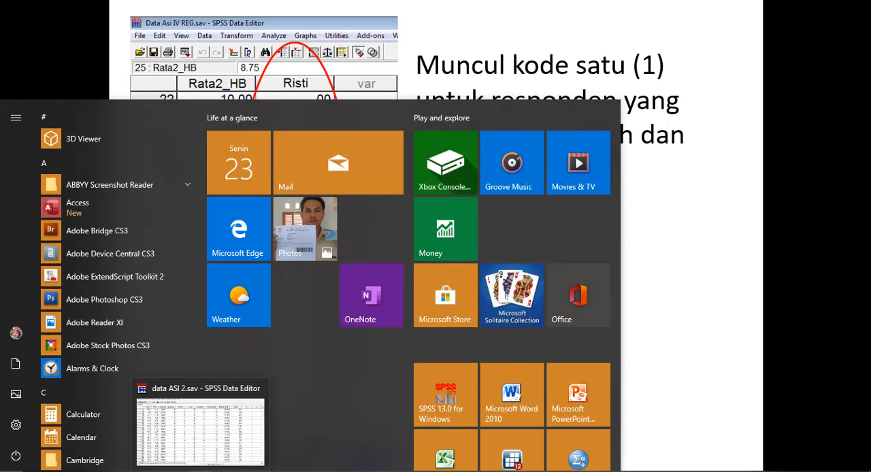
pyautogui.click(193, 444)
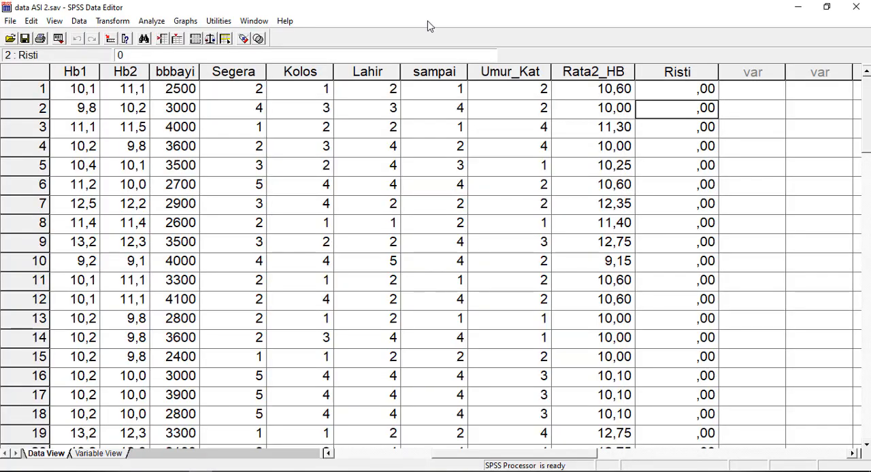
# - Reopen the Compute Variable dialog for Risti and set its numeric expression to 1
pyautogui.click(398, 454)
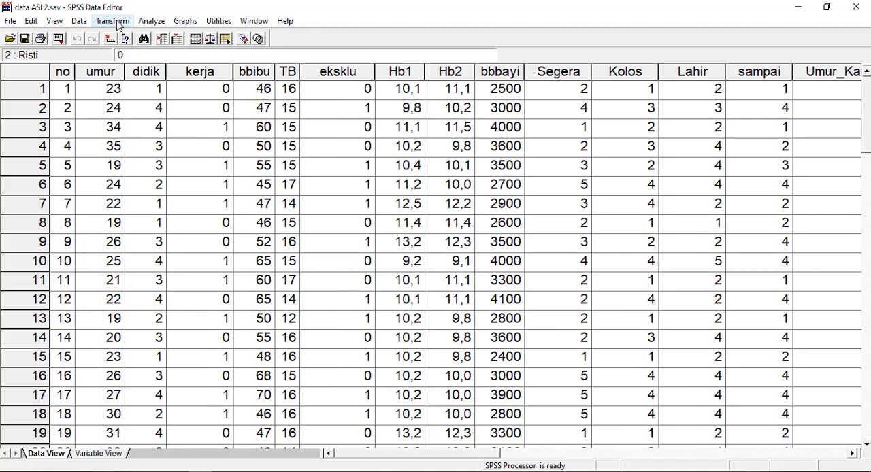
pyautogui.click(112, 22)
pyautogui.click(124, 34)
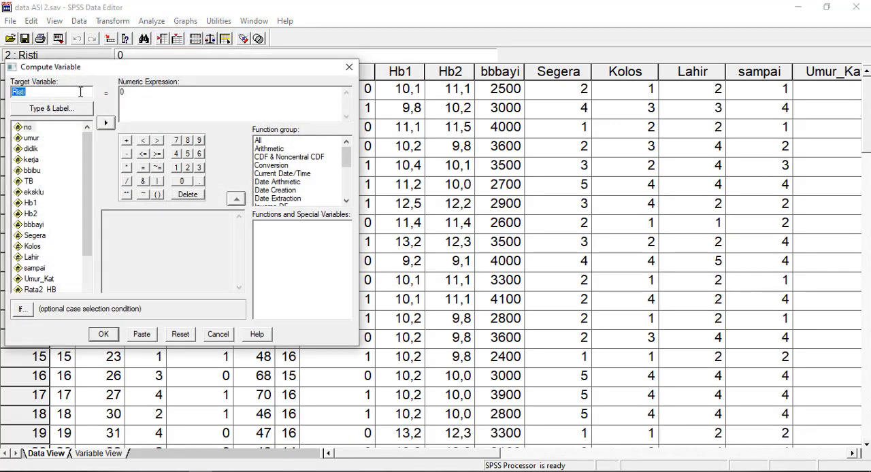
pyautogui.moveTo(97, 68); pyautogui.dragTo(178, 86)
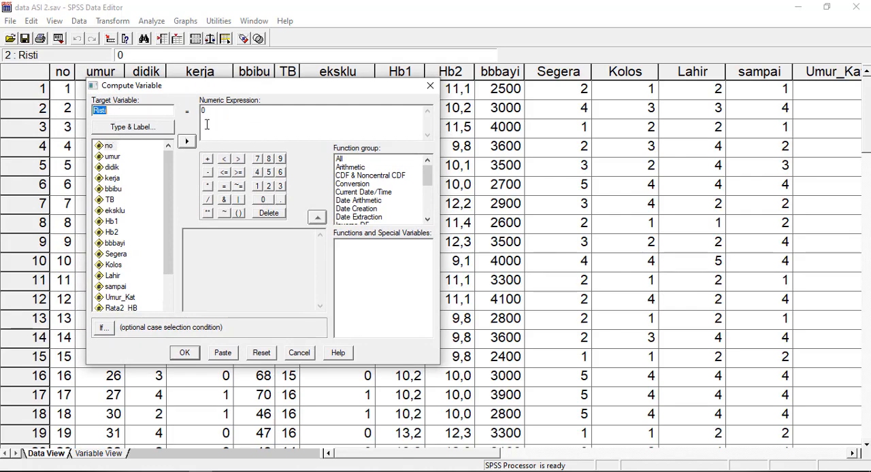
pyautogui.click(221, 110)
pyautogui.press('BackSpace')
pyautogui.write('1')
# - Restrict the Risti computation to cases satisfying a condition and enter umur < 20 as its first part
pyautogui.click(104, 329)
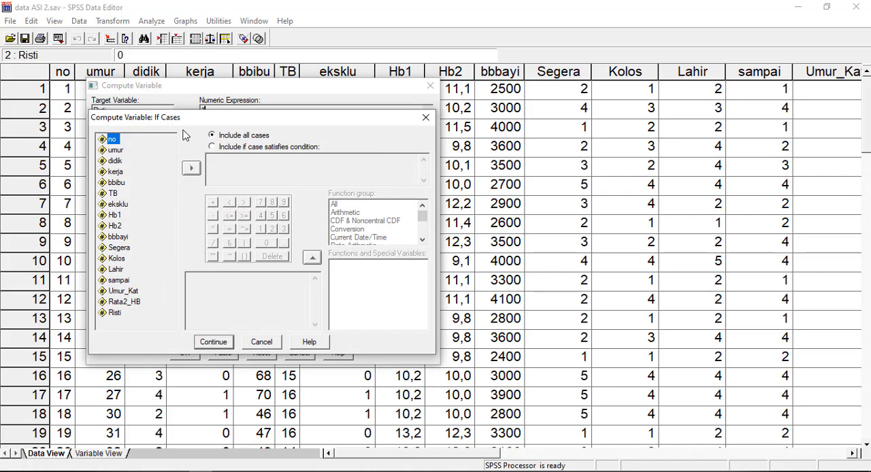
pyautogui.moveTo(194, 118); pyautogui.dragTo(261, 96)
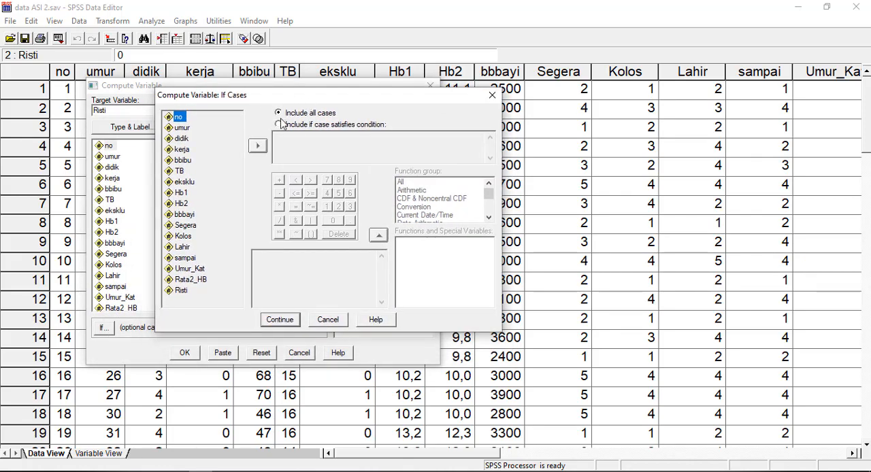
pyautogui.click(279, 125)
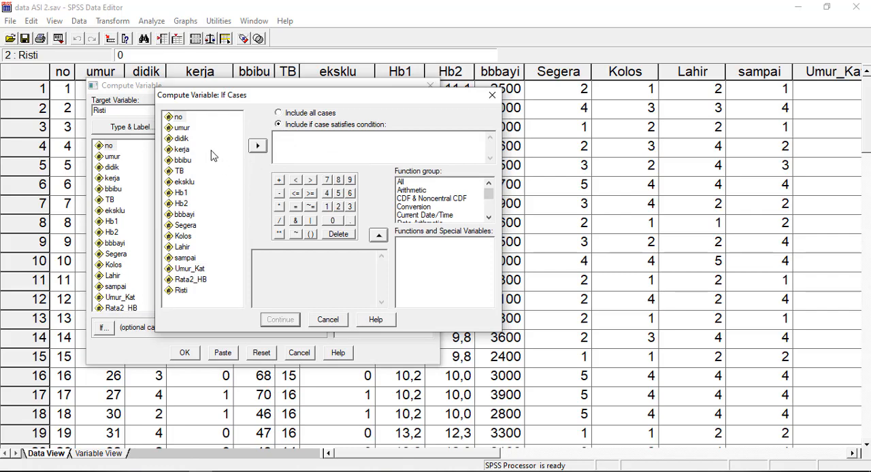
pyautogui.click(184, 129)
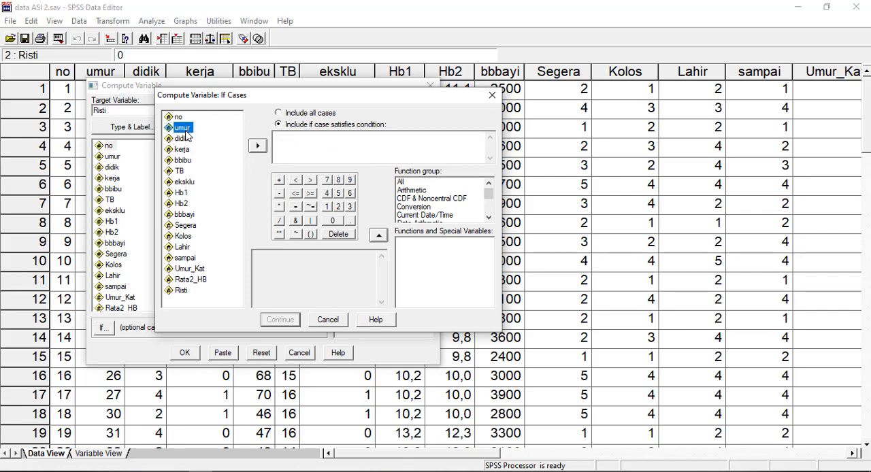
pyautogui.click(257, 146)
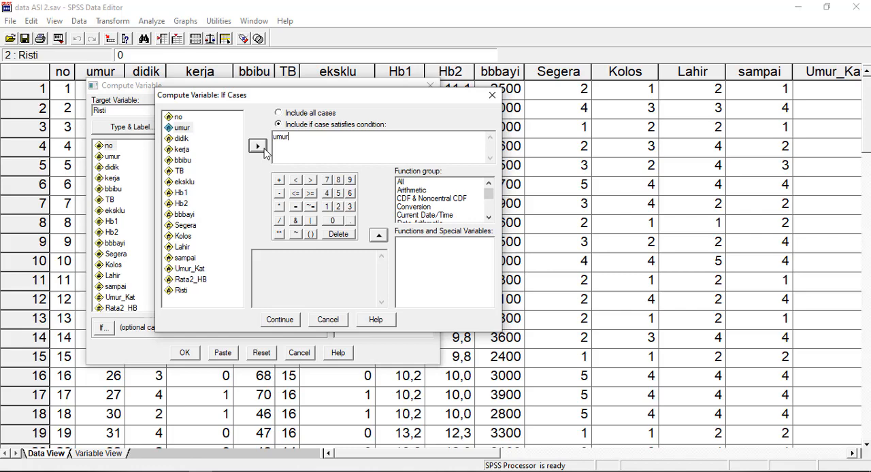
pyautogui.click(297, 181)
pyautogui.click(339, 206)
pyautogui.click(334, 221)
# - Extend the Risti case condition with & Hb1 < 10 and accept it
pyautogui.click(295, 220)
pyautogui.click(182, 193)
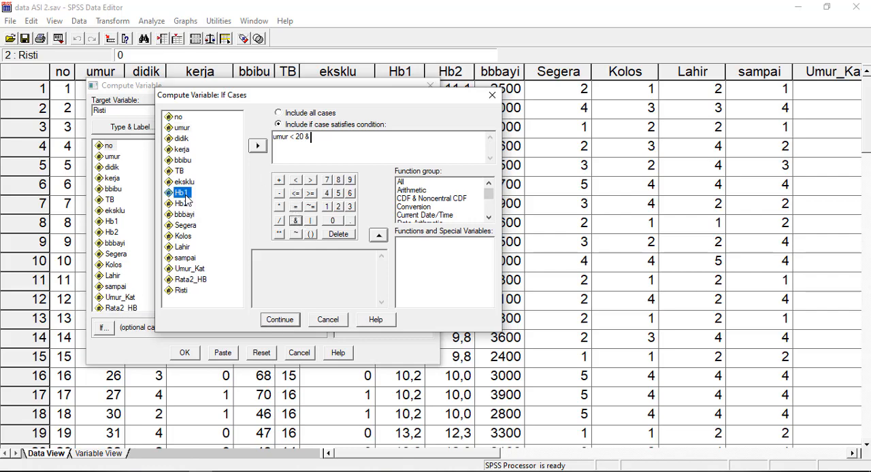
pyautogui.click(258, 147)
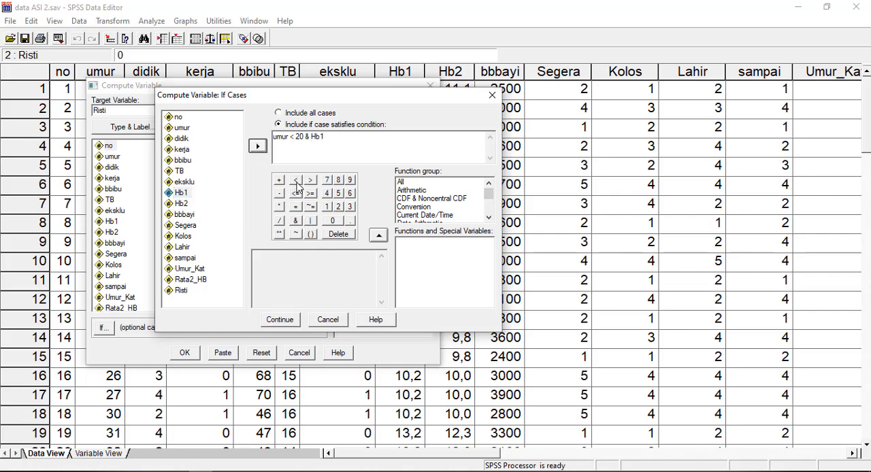
pyautogui.click(296, 180)
pyautogui.click(327, 206)
pyautogui.click(332, 221)
pyautogui.click(295, 319)
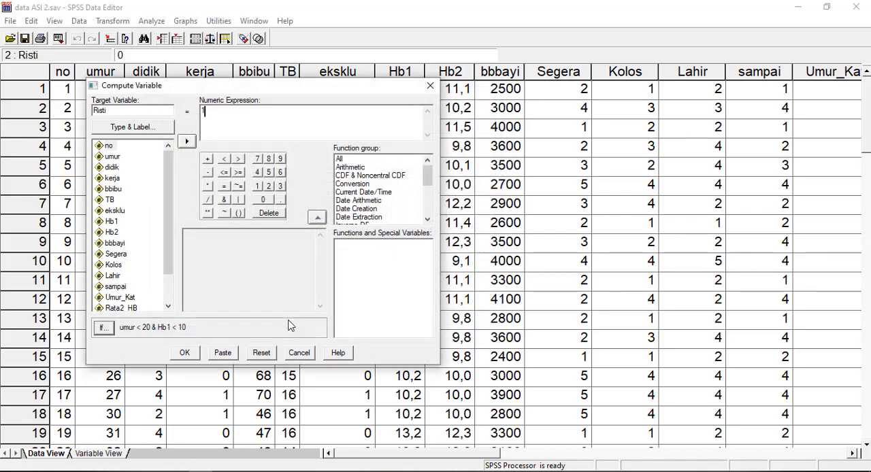
# - Run the conditional computation and allow it to change the existing Risti variable
pyautogui.click(185, 353)
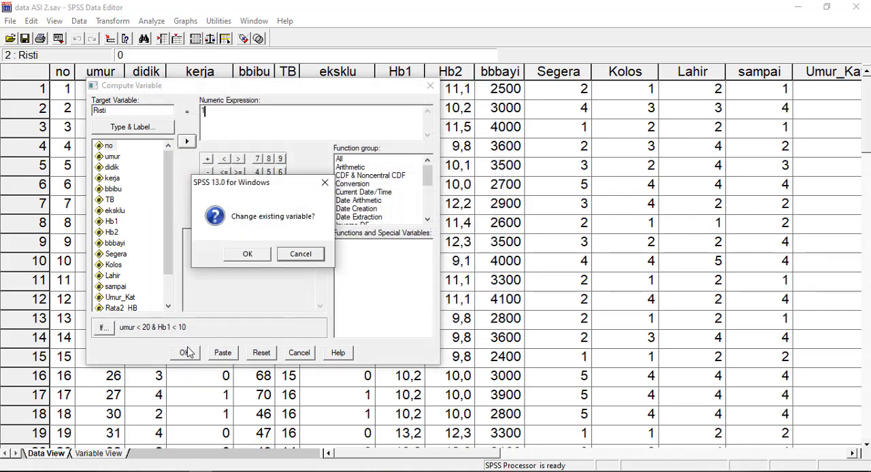
pyautogui.moveTo(271, 190); pyautogui.dragTo(303, 200)
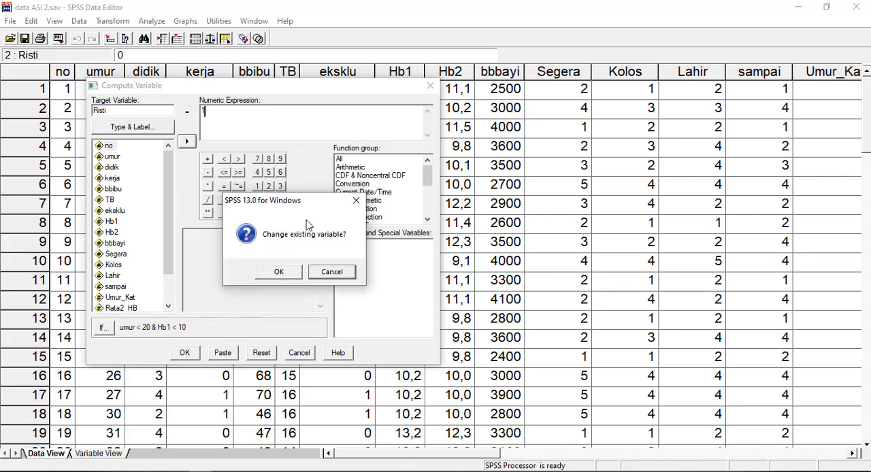
pyautogui.click(284, 275)
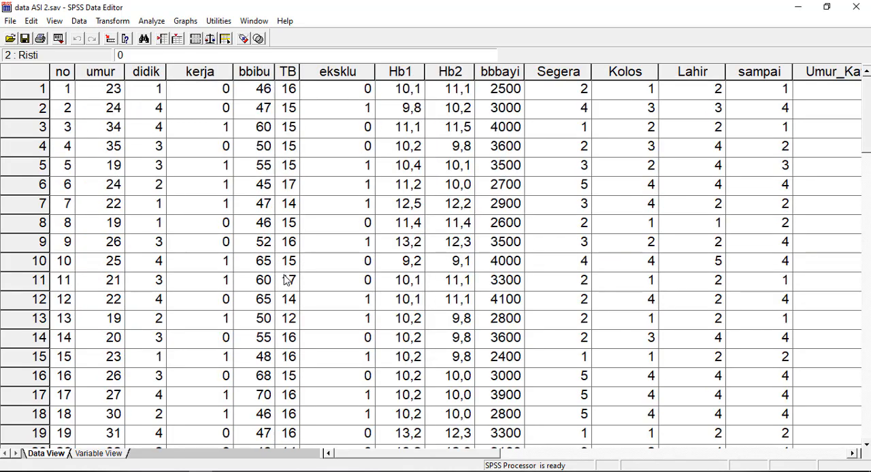
# - Examine the recomputed Risti column to find the cases coded 1
pyautogui.moveTo(390, 454); pyautogui.dragTo(494, 462)
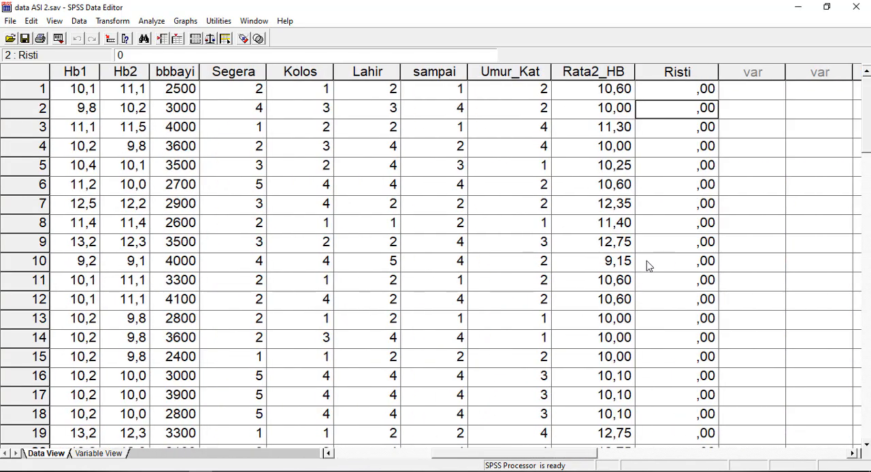
pyautogui.scroll(-10, 667, 214)
pyautogui.scroll(5, 669, 214)
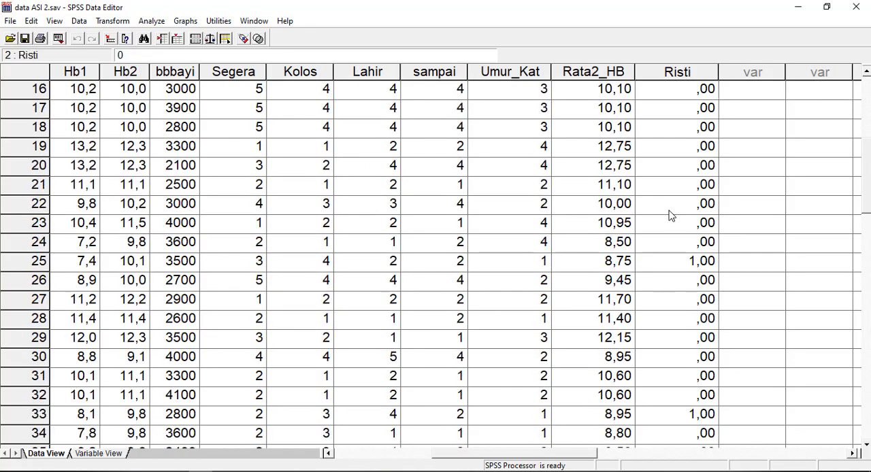
pyautogui.scroll(5, 669, 215)
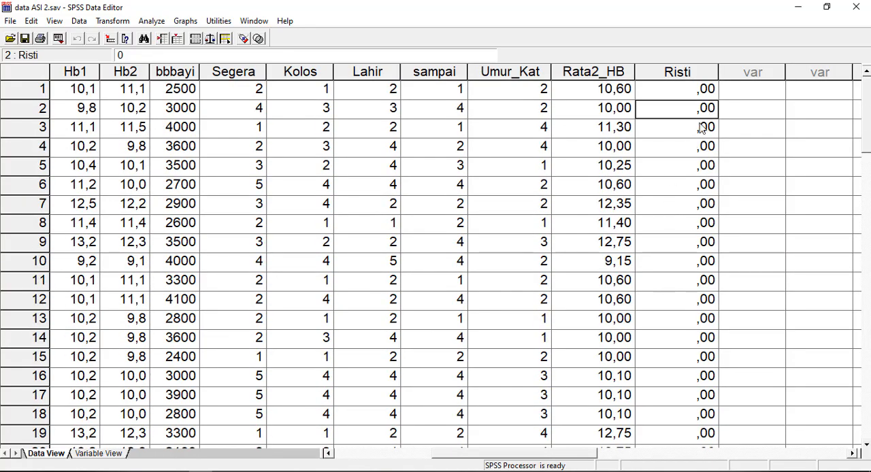
pyautogui.scroll(-6, 701, 128)
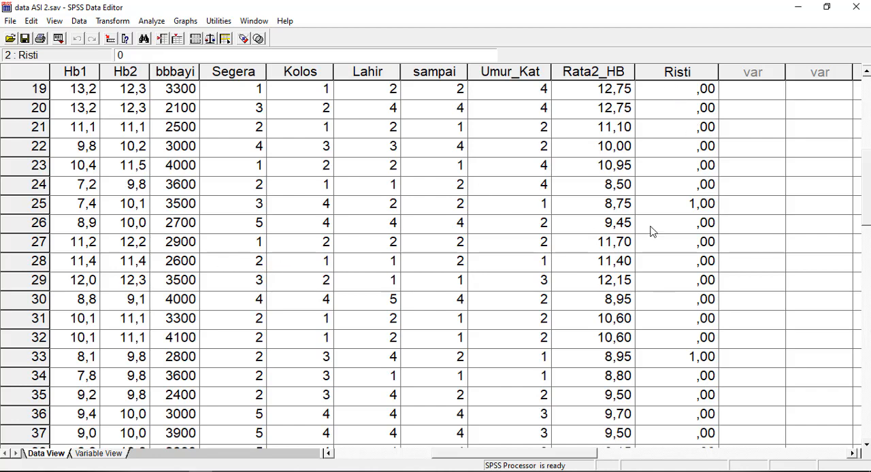
# - Check case 25 by comparing its Risti code with its Hb1 and umur values
pyautogui.click(665, 210)
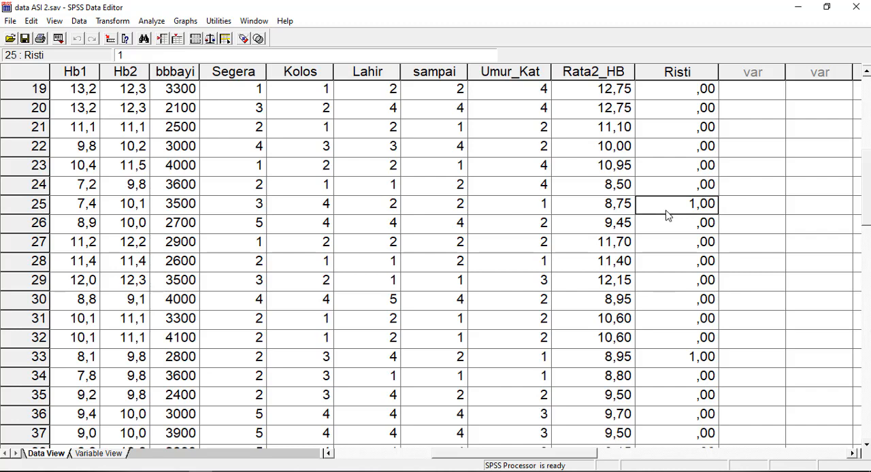
pyautogui.press('Left')
pyautogui.press('Left')
pyautogui.press('Right')
pyautogui.press('Right')
pyautogui.press('Left')
pyautogui.press('Left')
pyautogui.press('Left')
pyautogui.press('Left')
pyautogui.press('Left')
pyautogui.press('Left')
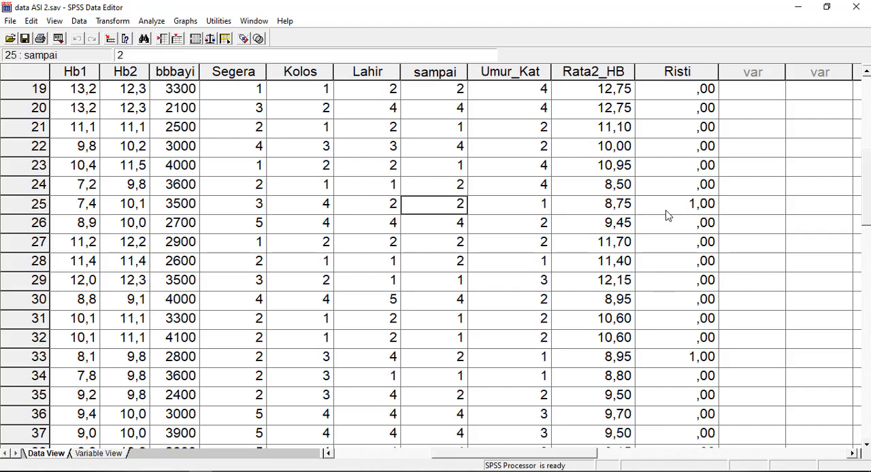
pyautogui.press('Left')
pyautogui.press('Left')
pyautogui.press('Left')
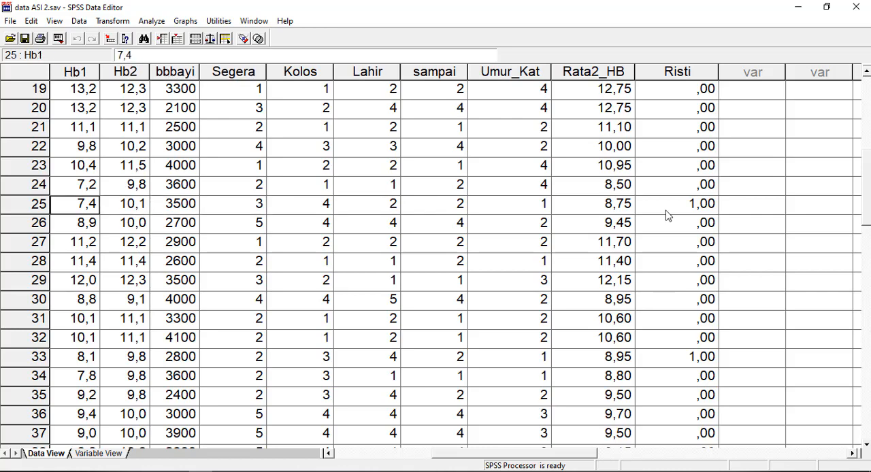
pyautogui.press('Left')
pyautogui.press('Left')
pyautogui.press('Left')
pyautogui.press('Left')
pyautogui.press('Left')
pyautogui.press('Left')
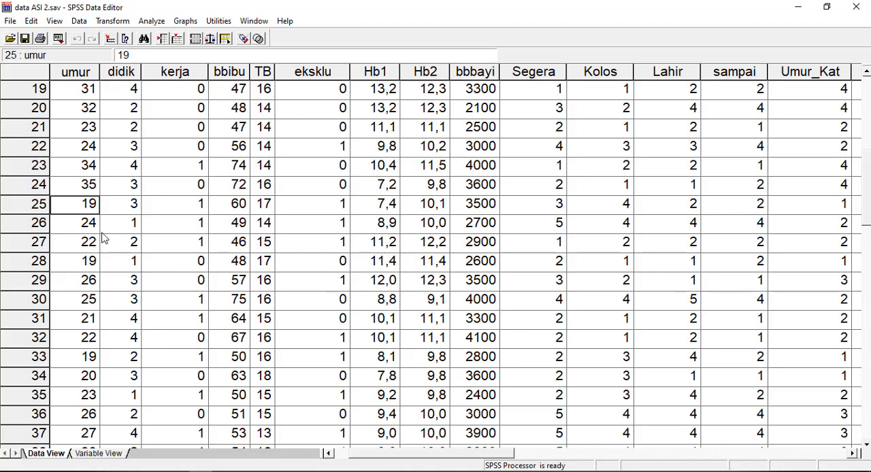
# - Check case 28 by comparing its Hb1 value with its Risti code
pyautogui.click(387, 266)
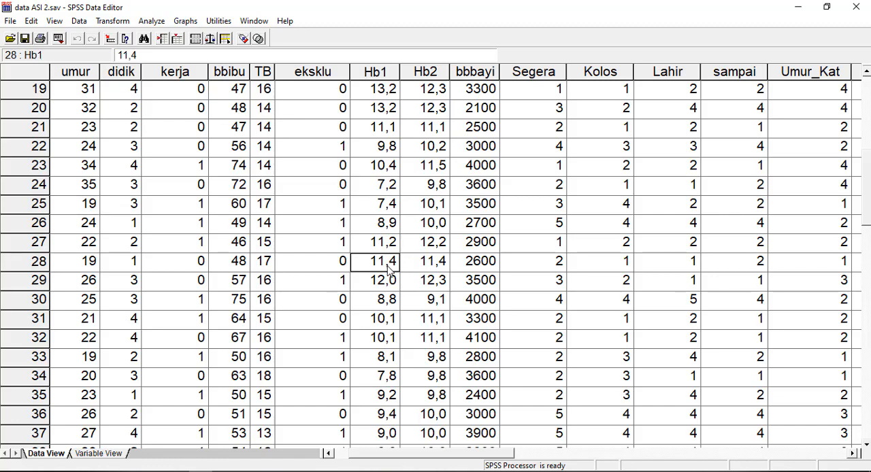
pyautogui.press('Right')
pyautogui.press('Right')
pyautogui.press('Right')
pyautogui.press('Right')
pyautogui.press('Right')
pyautogui.press('Right')
pyautogui.press('Right')
pyautogui.press('Right')
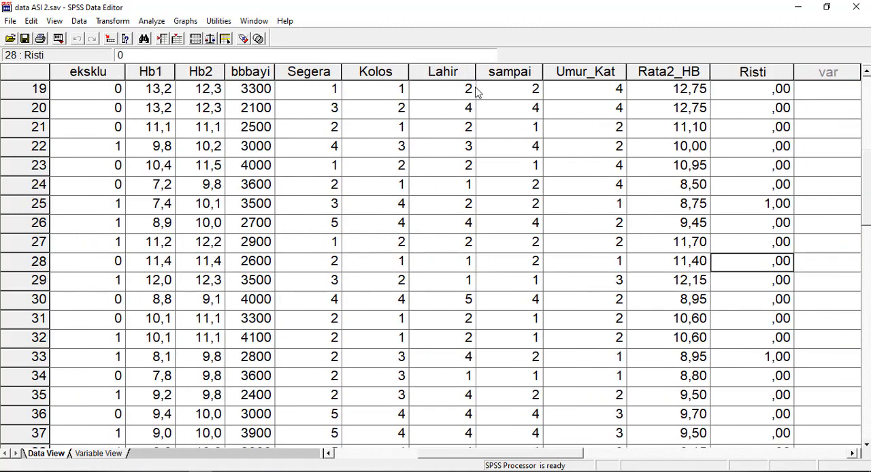
# - Set the decimals of the Risti variable to 0 in its variable definition
pyautogui.click(99, 453)
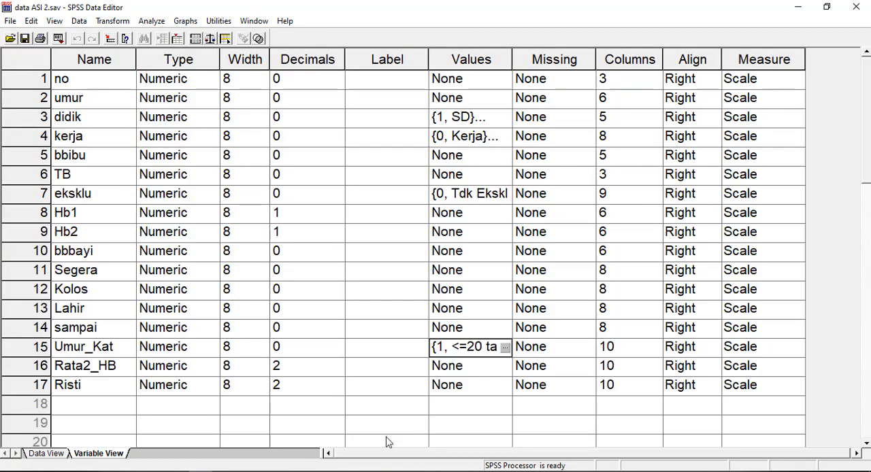
pyautogui.click(313, 388)
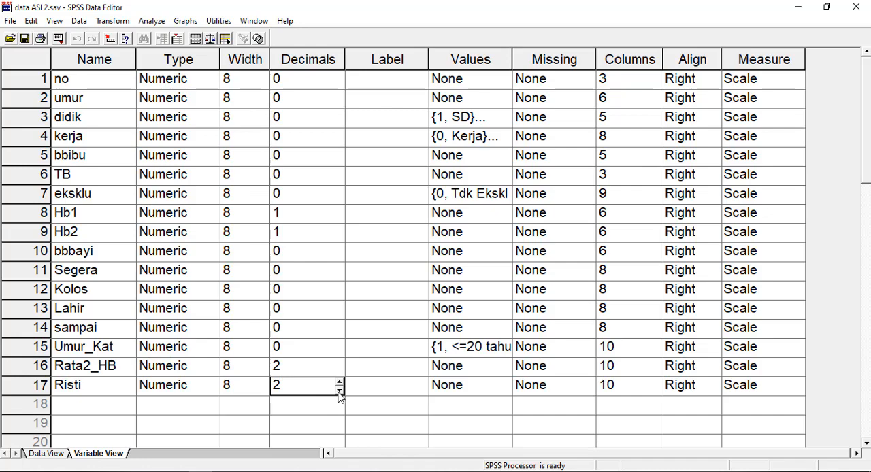
pyautogui.click(339, 390)
pyautogui.click(339, 390)
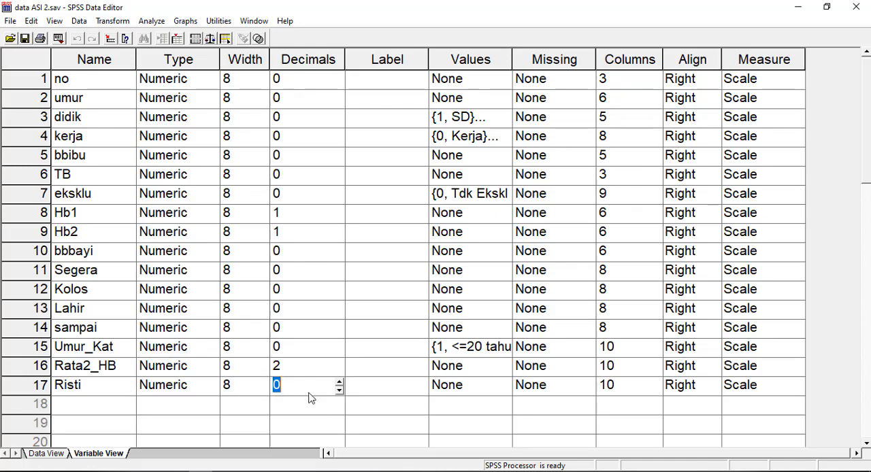
pyautogui.click(399, 396)
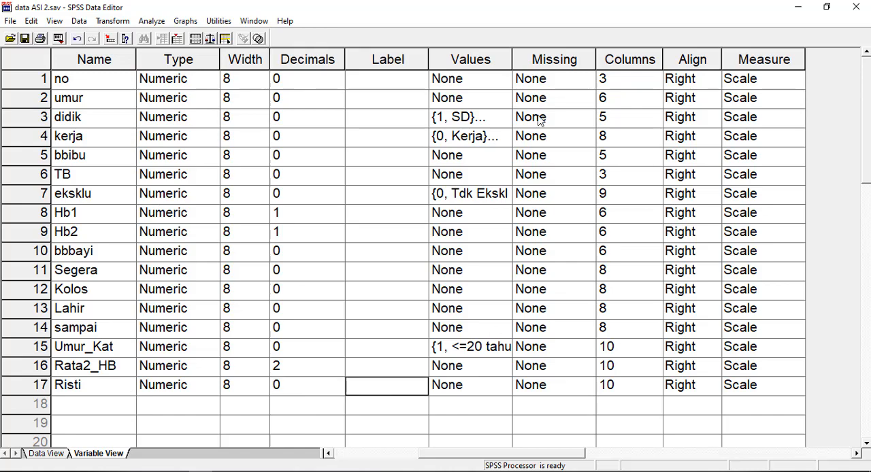
# - Start value labels for Risti and add the label Tdk Risti for value 0
pyautogui.click(479, 395)
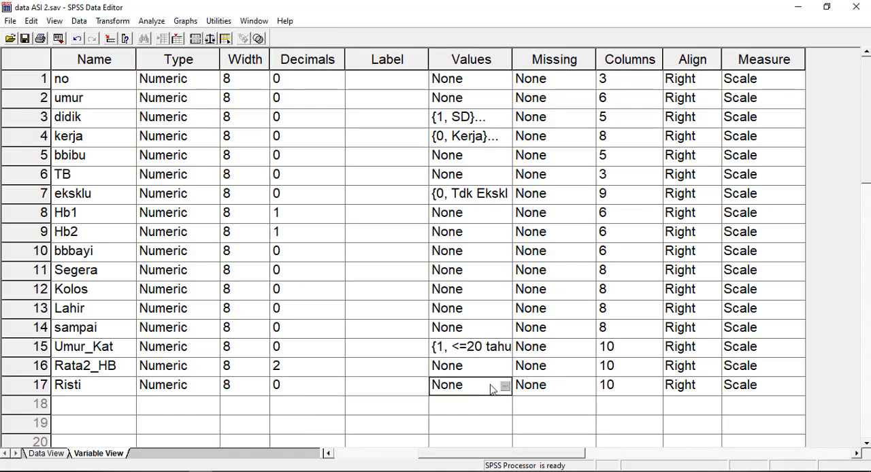
pyautogui.click(505, 386)
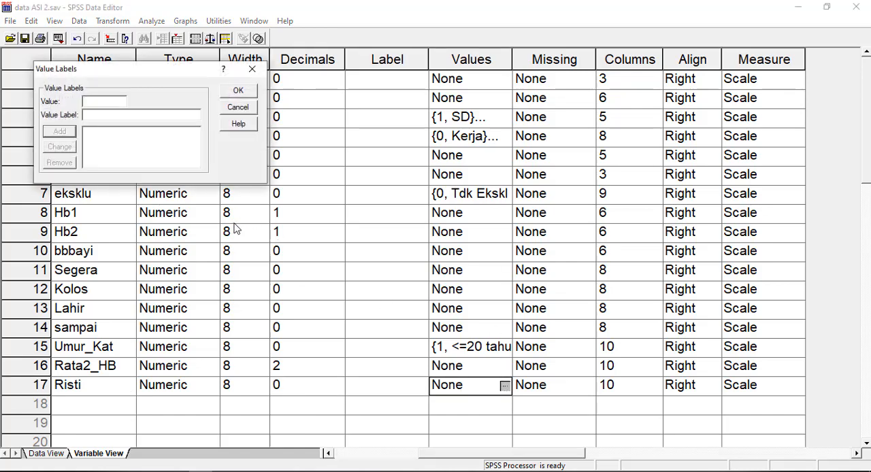
pyautogui.write('0')
pyautogui.write('Tdk ')
pyautogui.write('Risti')
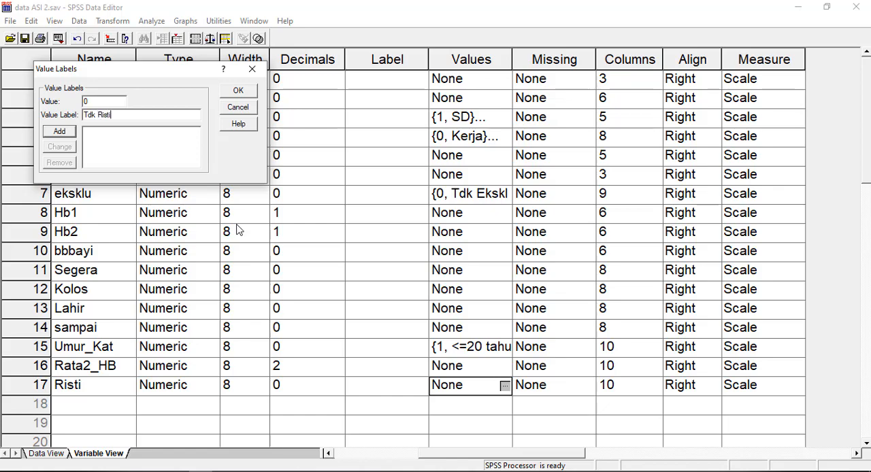
pyautogui.click(68, 132)
# - Add the label Risti for value 1 and apply the value labels
pyautogui.write('1')
pyautogui.click(102, 115)
pyautogui.write('Risti')
pyautogui.click(71, 133)
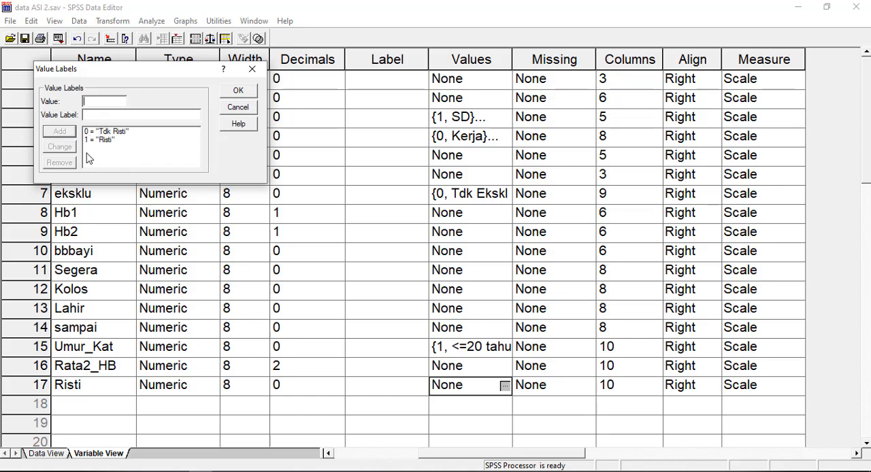
pyautogui.click(247, 91)
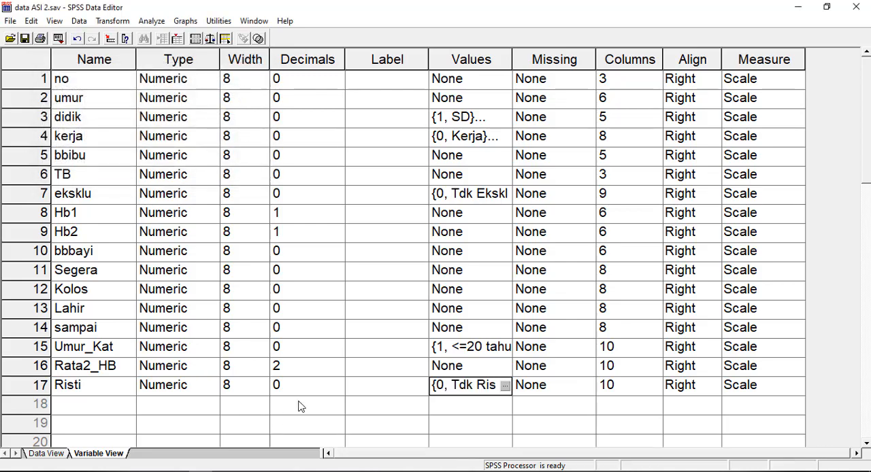
# - Return to the case data and toggle between codes and value labels, leaving the labels displayed
pyautogui.click(60, 455)
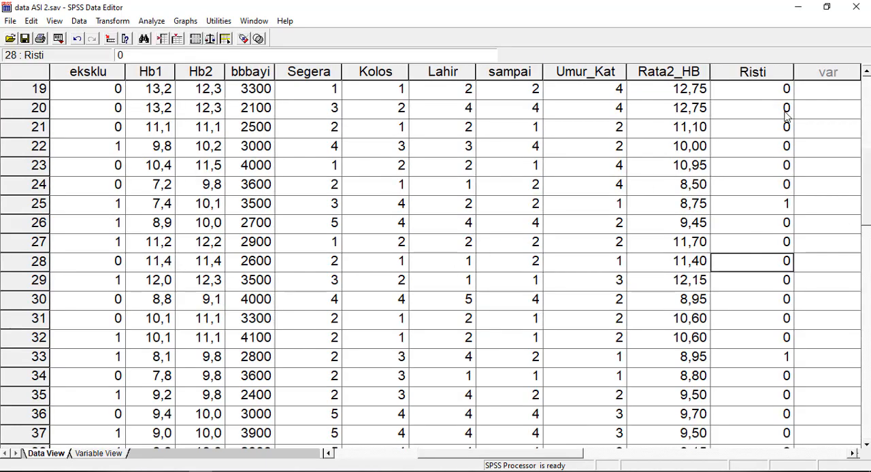
pyautogui.click(244, 40)
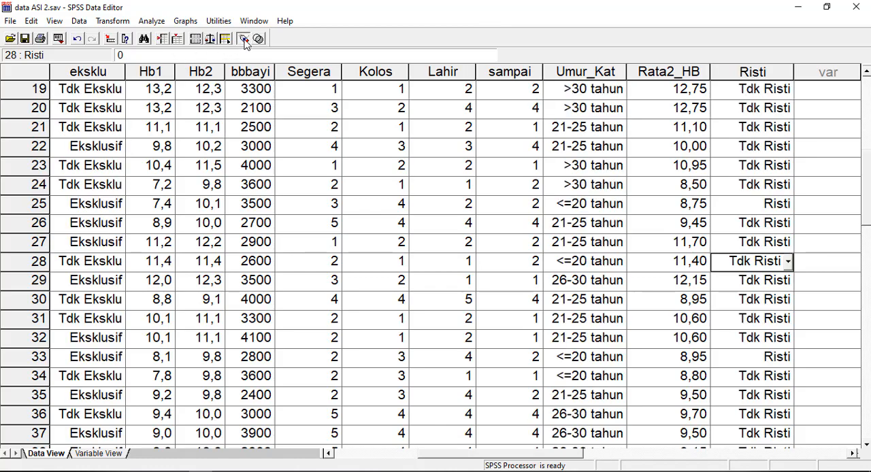
pyautogui.click(243, 39)
pyautogui.click(244, 41)
pyautogui.click(246, 40)
pyautogui.click(246, 41)
pyautogui.click(246, 41)
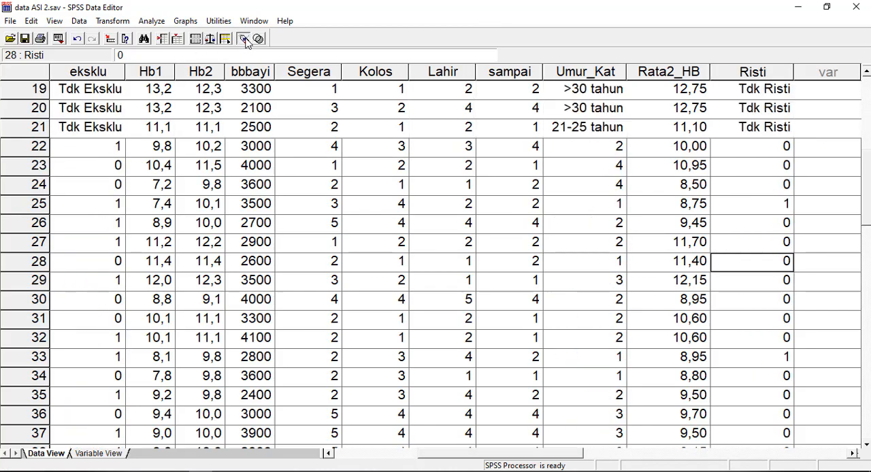
pyautogui.click(246, 41)
pyautogui.click(246, 41)
pyautogui.click(245, 41)
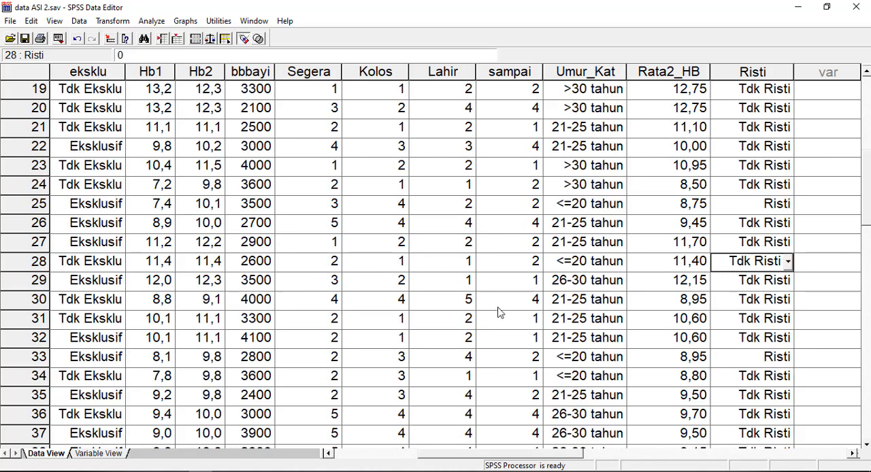
# - Check case 33 by comparing its Risti label with its Hb1 and umur values
pyautogui.click(765, 360)
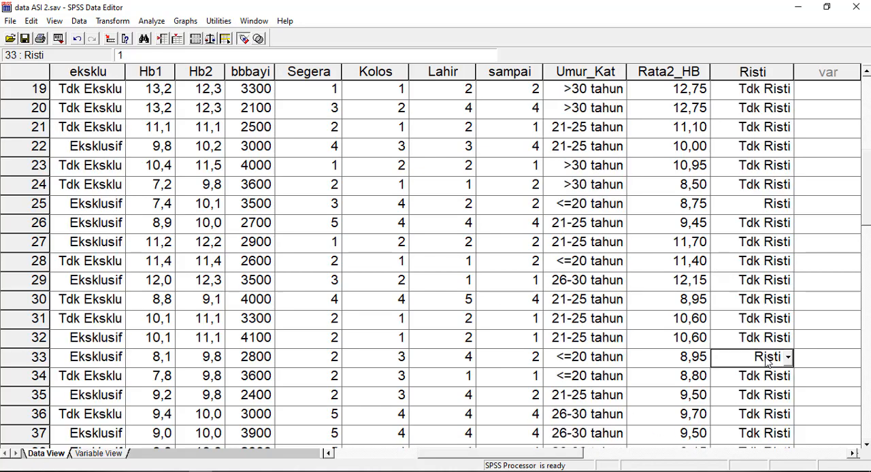
pyautogui.press('Left')
pyautogui.press('Left')
pyautogui.press('Left')
pyautogui.press('Left')
pyautogui.press('Left')
pyautogui.press('Left')
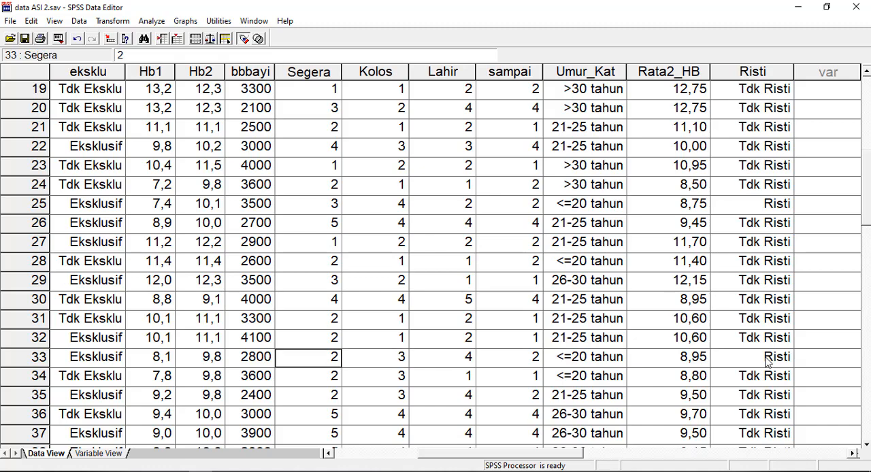
pyautogui.press('Left')
pyautogui.press('Left')
pyautogui.press('Left')
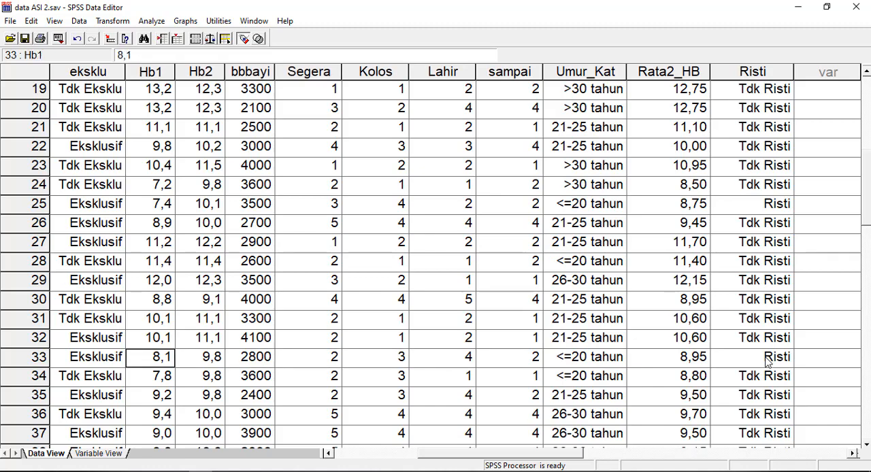
pyautogui.press('Left')
pyautogui.press('Left')
pyautogui.press('Left')
pyautogui.press('Left')
pyautogui.press('Left')
pyautogui.press('Left')
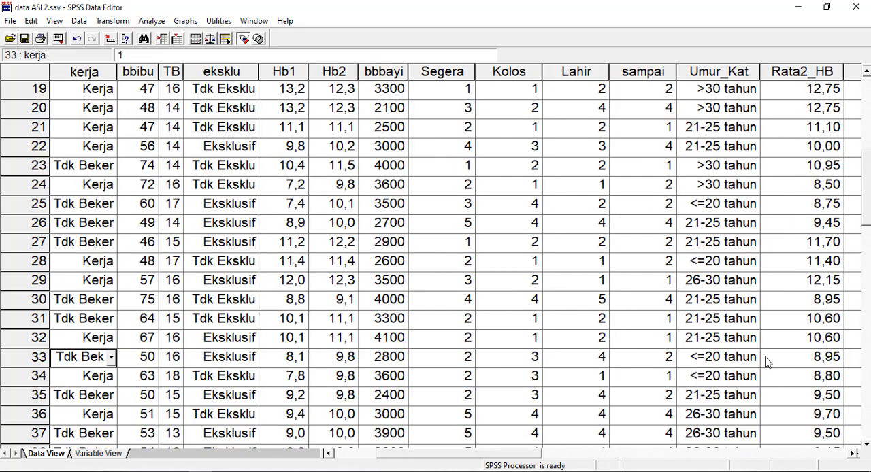
pyautogui.press('Left')
pyautogui.press('Right')
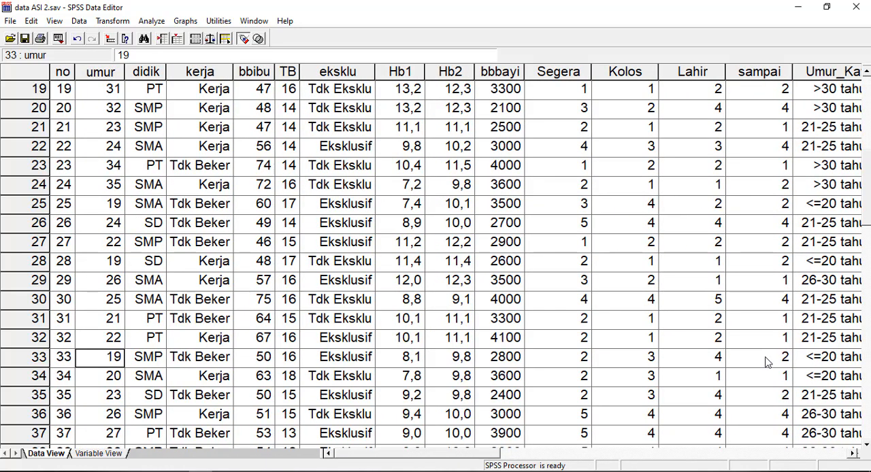
# - Go across the row of case 33 from umur back to its Risti label, reviewing the values in between
pyautogui.press('Right')
pyautogui.press('Right')
pyautogui.press('Right')
pyautogui.press('Right')
pyautogui.press('Right')
pyautogui.press('Right')
pyautogui.press('Right')
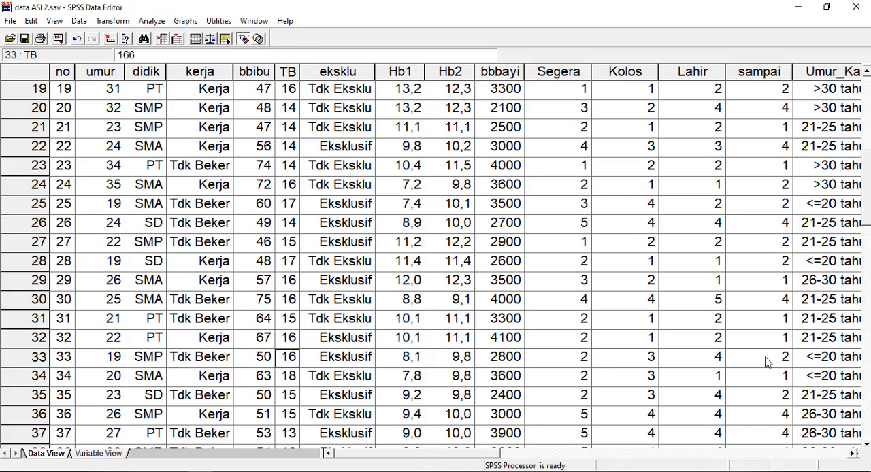
pyautogui.press('Right')
pyautogui.press('Right')
pyautogui.press('Right')
pyautogui.press('Right')
pyautogui.press('Right')
pyautogui.press('Right')
pyautogui.press('Right')
pyautogui.press('Right')
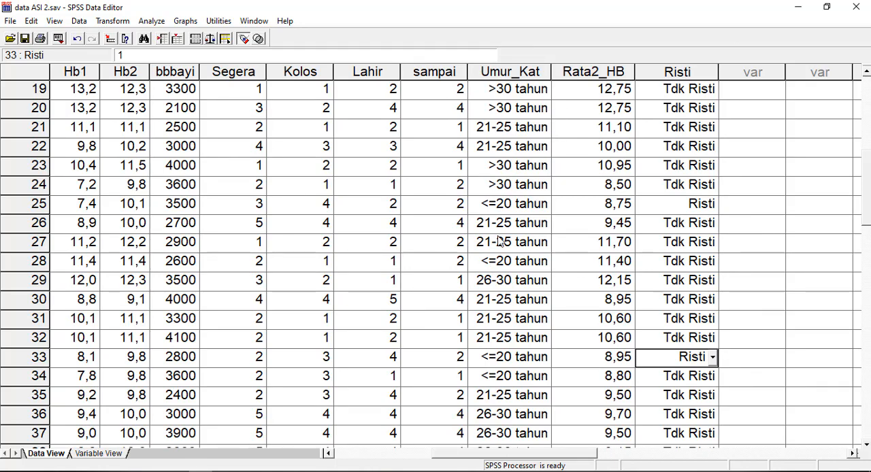
pyautogui.click(439, 249)
pyautogui.click(440, 264)
pyautogui.click(442, 283)
pyautogui.click(430, 267)
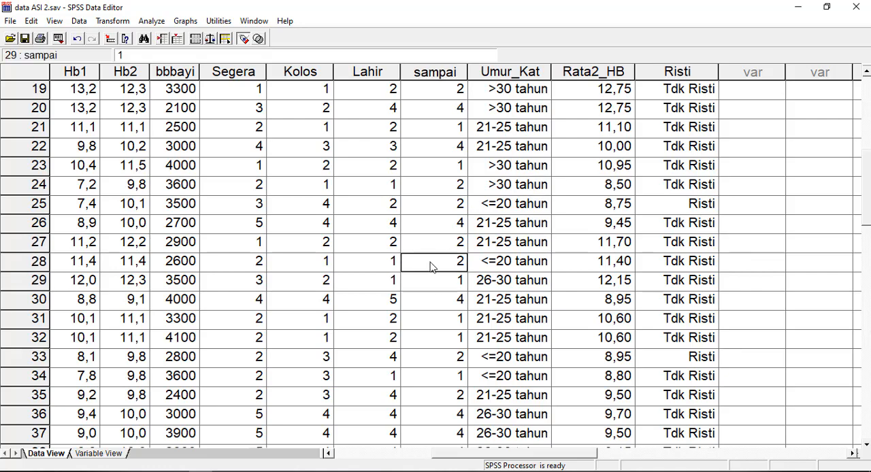
# - Return to the first case and compare its Risti label with the preceding variables in the same row
pyautogui.scroll(1, 488, 237)
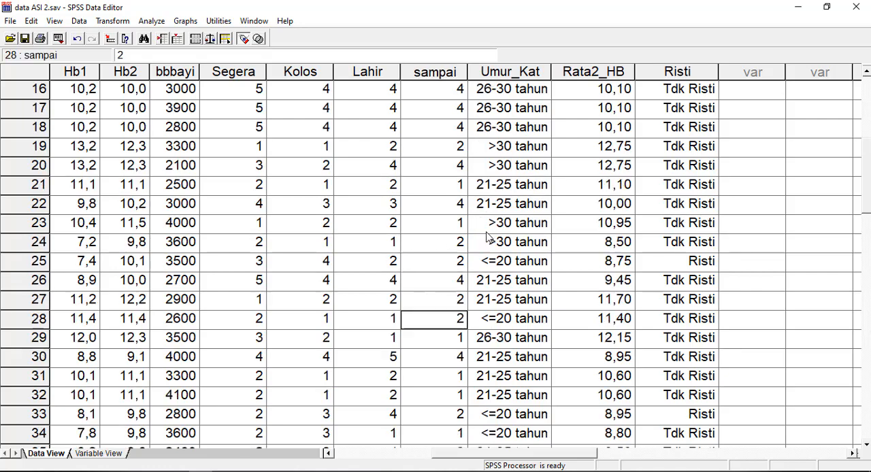
pyautogui.scroll(5, 489, 237)
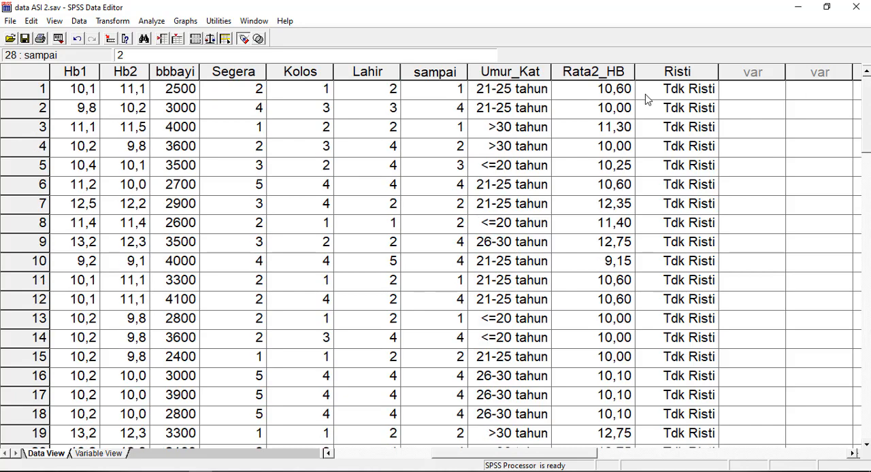
pyautogui.click(679, 91)
pyautogui.press('Left')
pyautogui.press('Left')
pyautogui.press('Left')
pyautogui.press('Left')
pyautogui.press('Left')
pyautogui.press('Left')
pyautogui.press('Left')
pyautogui.press('Left')
pyautogui.press('Left')
pyautogui.press('Left')
pyautogui.press('Left')
pyautogui.press('Left')
pyautogui.press('Left')
pyautogui.press('Left')
pyautogui.press('Left')
pyautogui.press('Left')
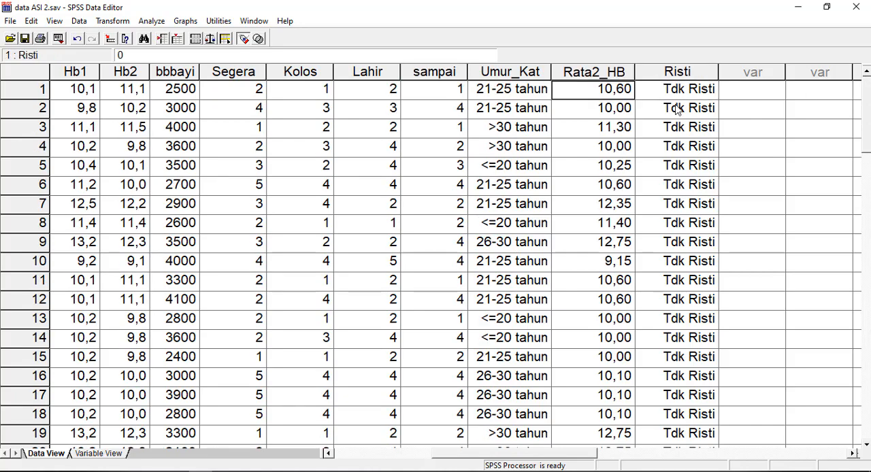